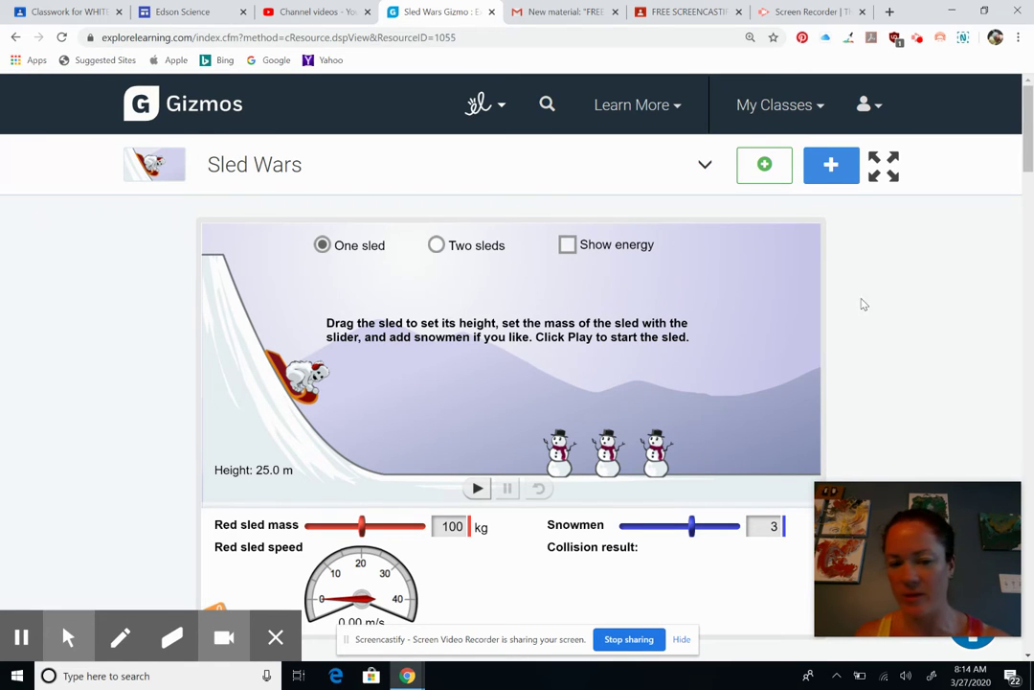
Set the number of snowmen to 5, run the one-sled simulation, and reset it
{"action": "left_click_drag", "start_coordinate": [688, 533], "coordinate": [755, 531]}
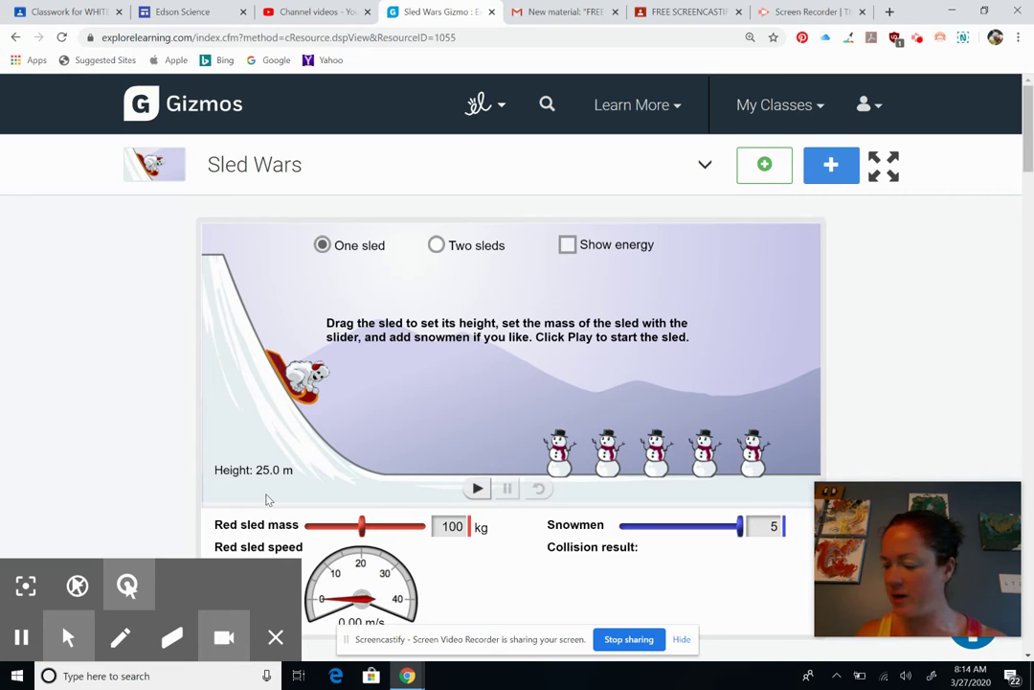
{"action": "left_click", "coordinate": [477, 489]}
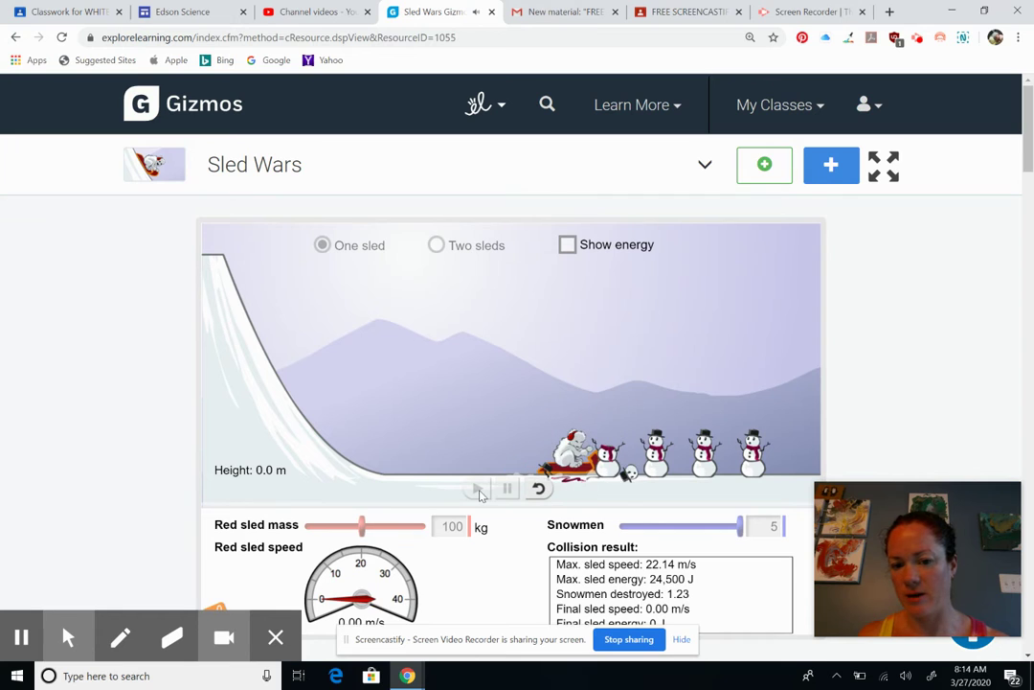
{"action": "left_click", "coordinate": [539, 490]}
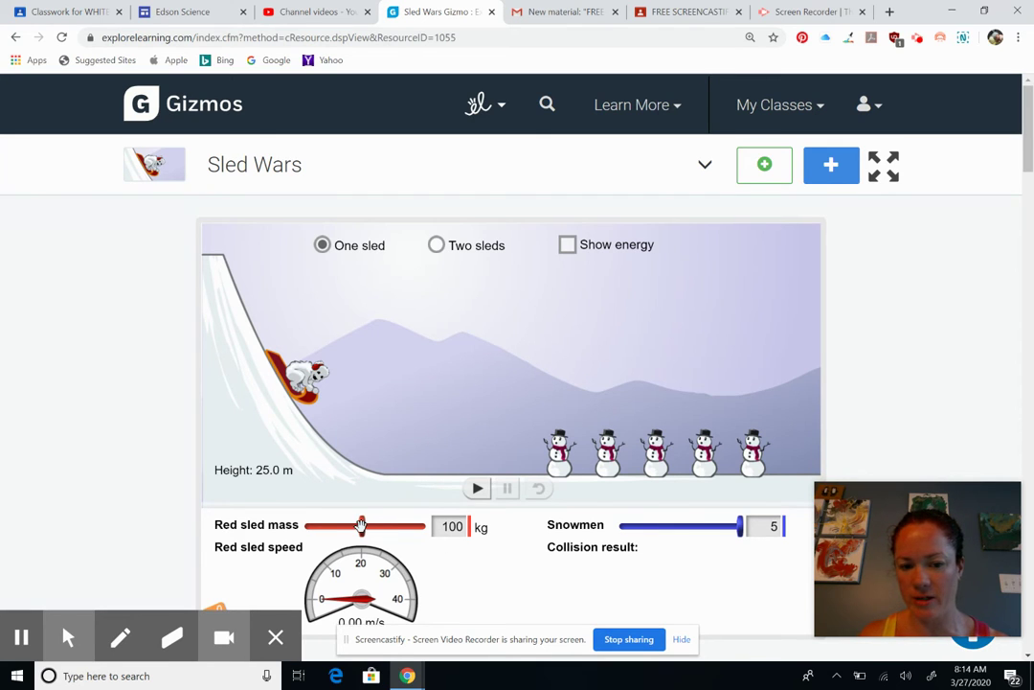
Set the red sled mass to 200 kg, run the sled into the snowmen, and reset the simulation
{"action": "left_click_drag", "start_coordinate": [364, 525], "coordinate": [425, 525]}
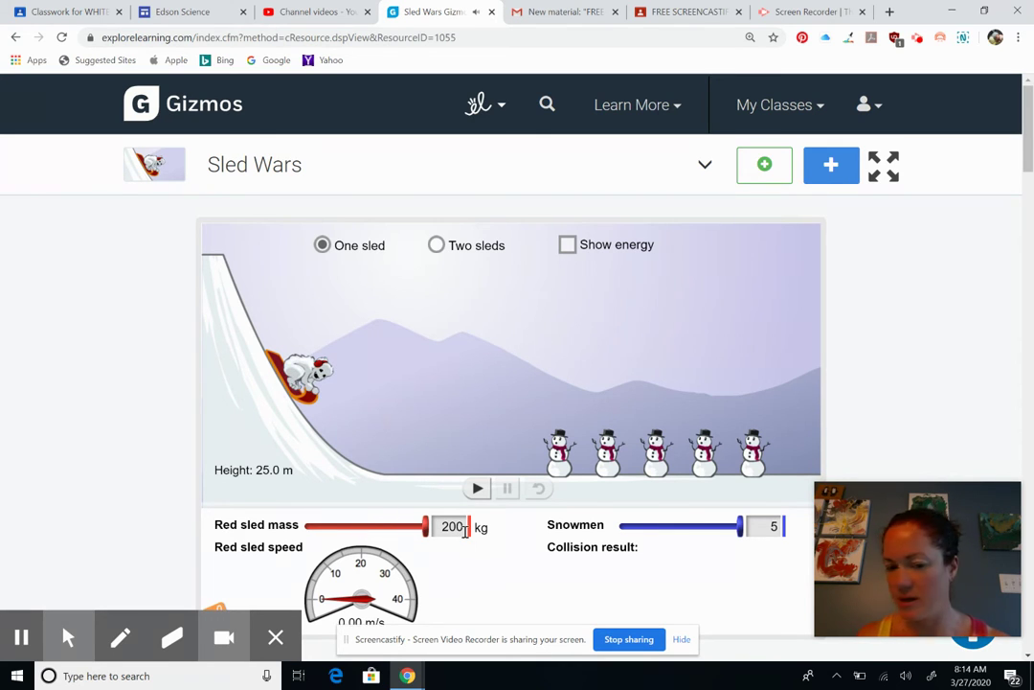
{"action": "left_click", "coordinate": [479, 489]}
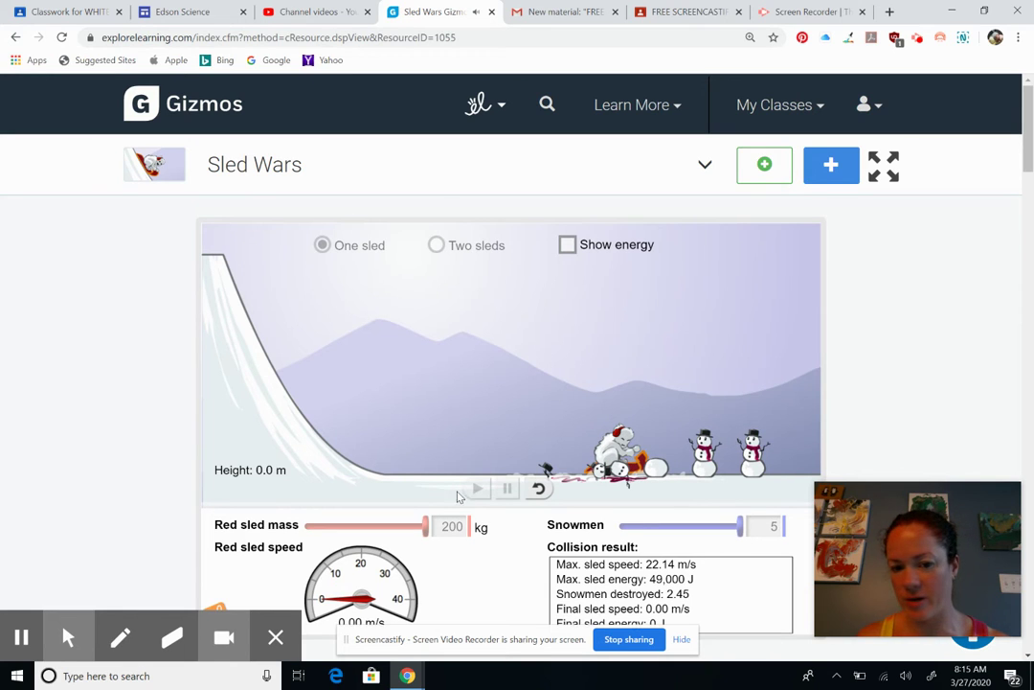
{"action": "left_click", "coordinate": [538, 489]}
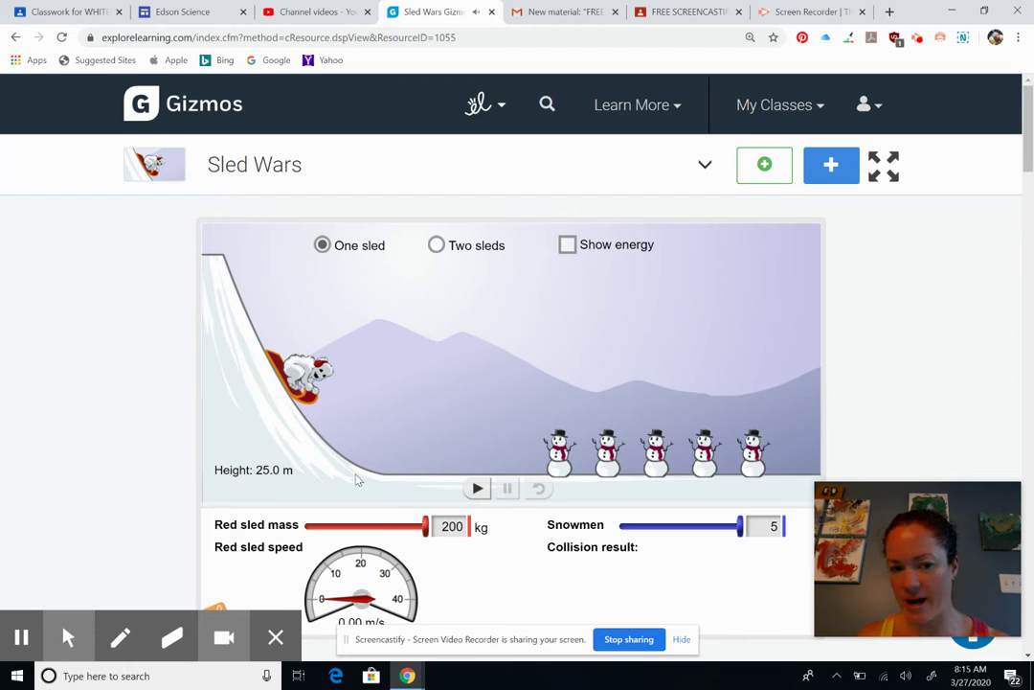
Raise the sled to a height of 50 m on the hill, run it into the snowmen, and reset
{"action": "left_click_drag", "start_coordinate": [288, 362], "coordinate": [233, 292]}
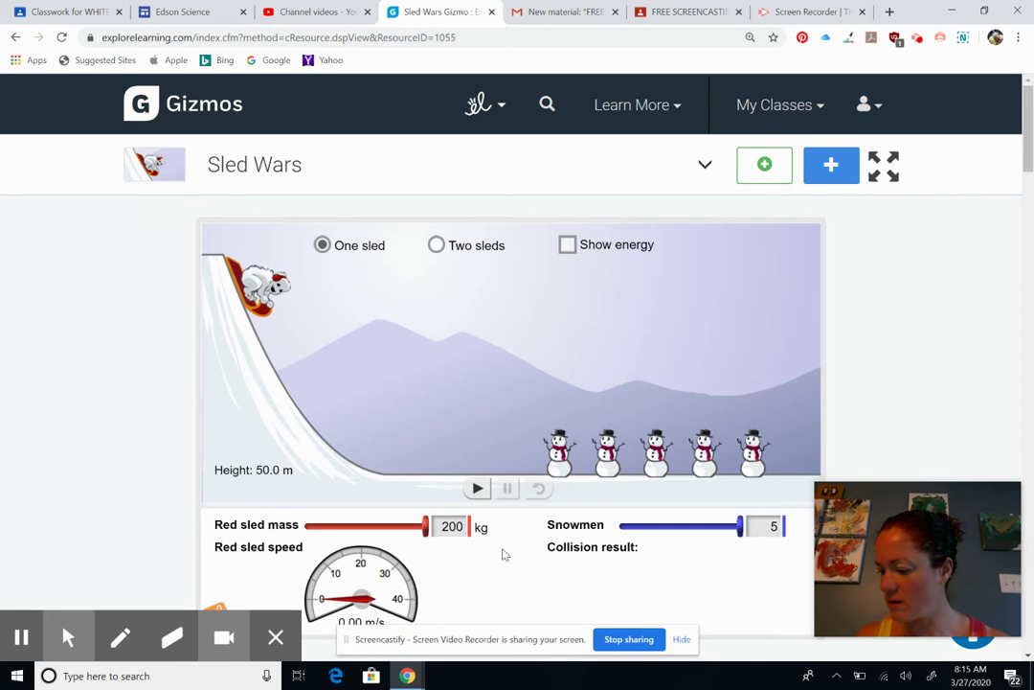
{"action": "left_click", "coordinate": [476, 489]}
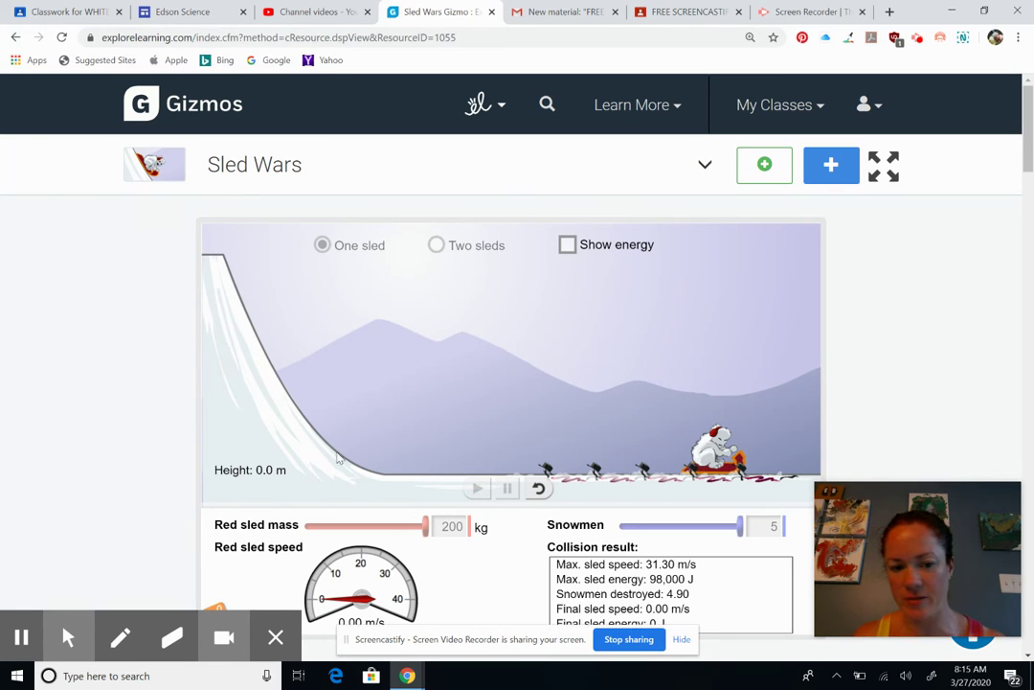
{"action": "left_click", "coordinate": [539, 488]}
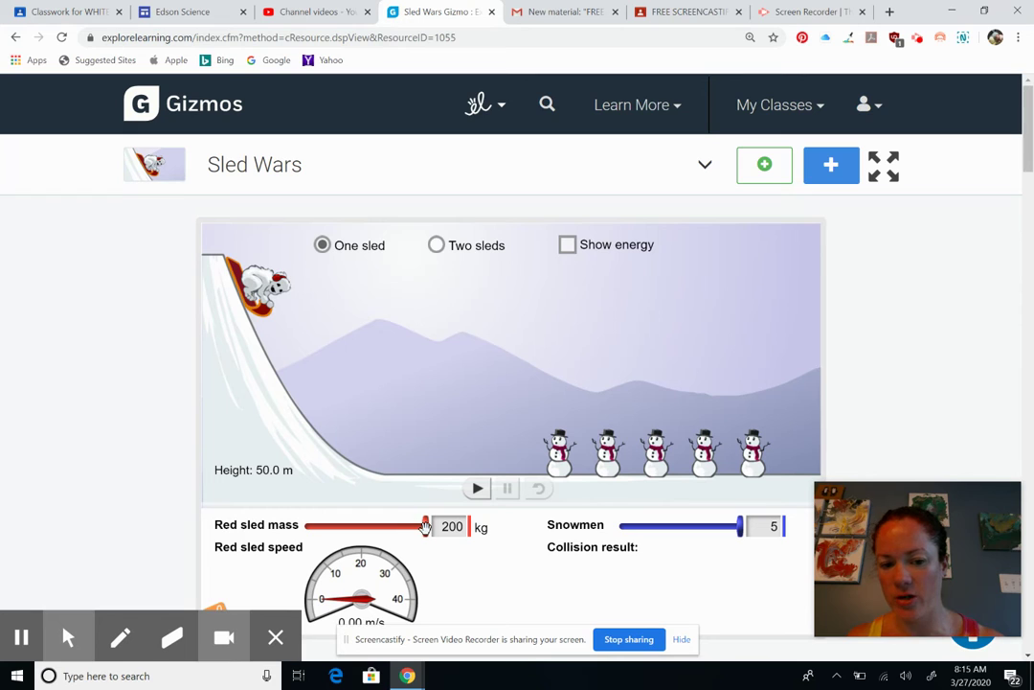
Set the red sled mass to 100 kg with 0 snowmen and run the sled down the hill
{"action": "left_click_drag", "start_coordinate": [425, 528], "coordinate": [362, 531]}
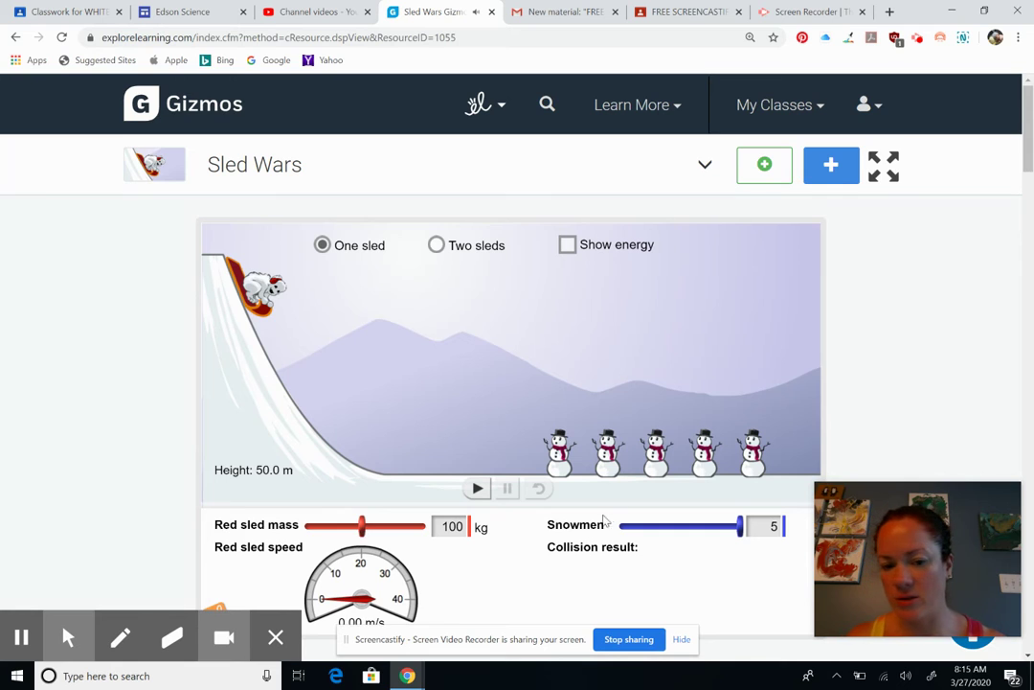
{"action": "left_click_drag", "start_coordinate": [743, 529], "coordinate": [566, 547]}
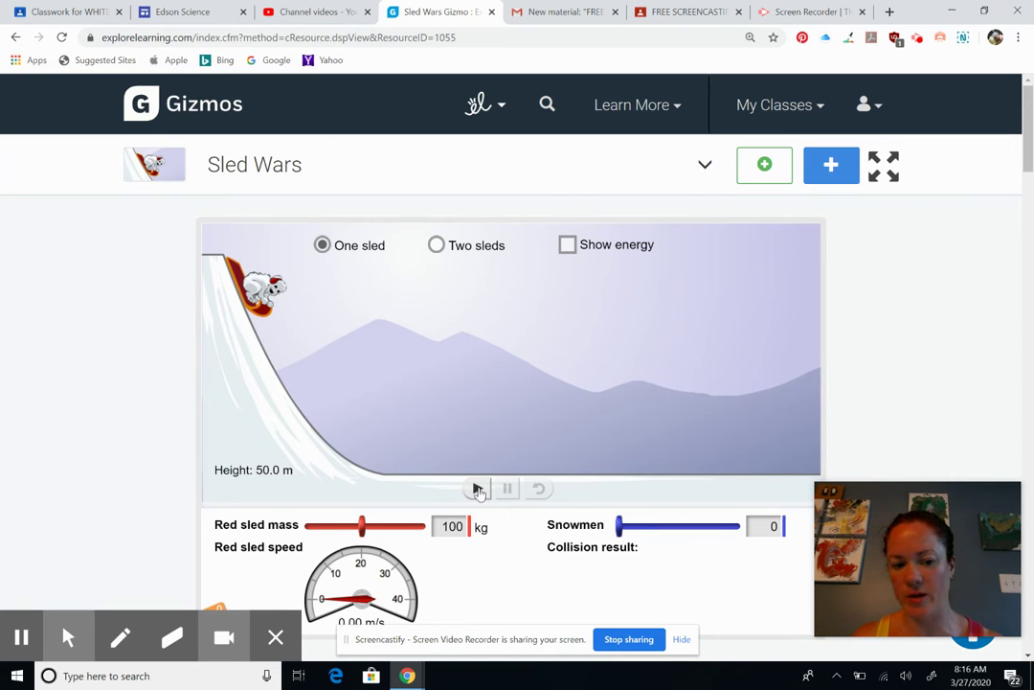
{"action": "scroll", "coordinate": [492, 591], "scroll_direction": "down", "scroll_amount": 1}
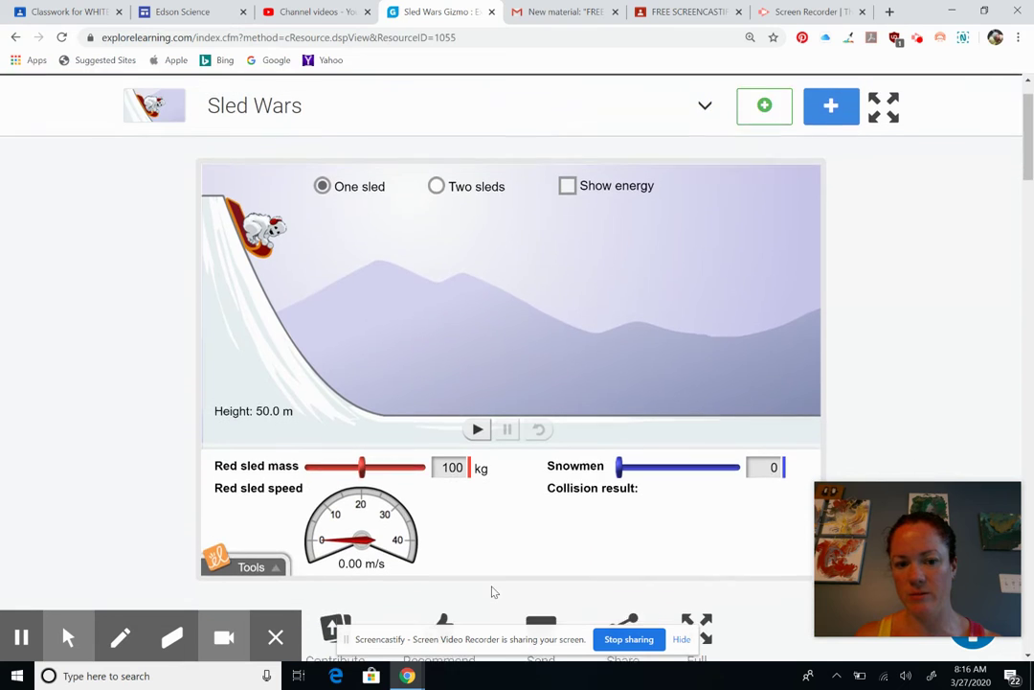
{"action": "scroll", "coordinate": [492, 591], "scroll_direction": "down", "scroll_amount": 1}
{"action": "left_click", "coordinate": [478, 407]}
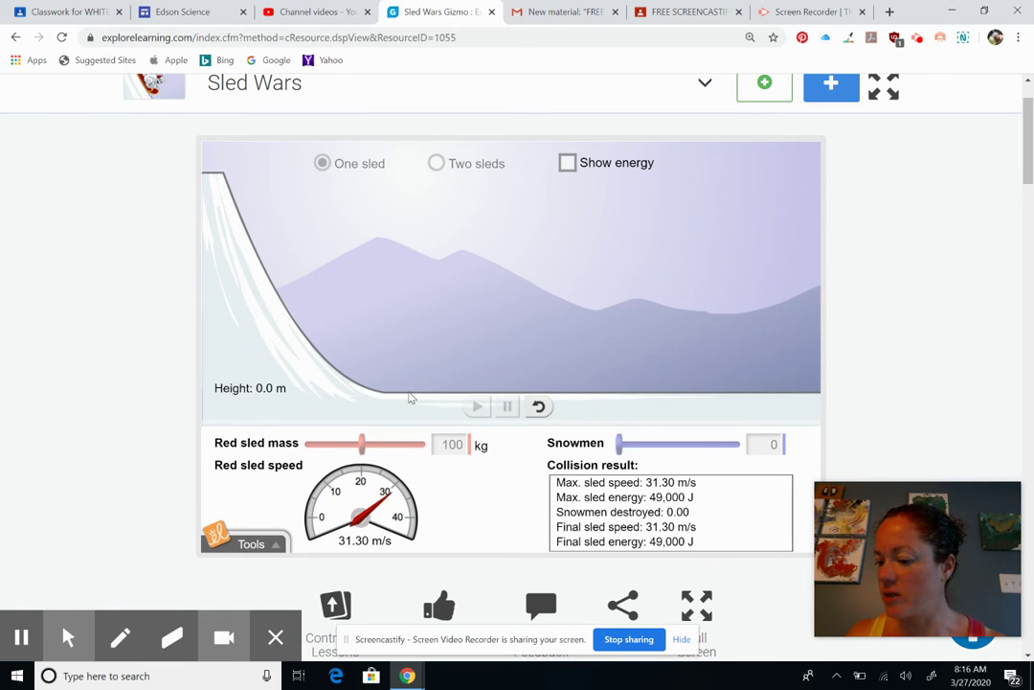
Reset the simulation, repeat the run without snowmen using the same mass and height, and reset it again
{"action": "left_click", "coordinate": [538, 406]}
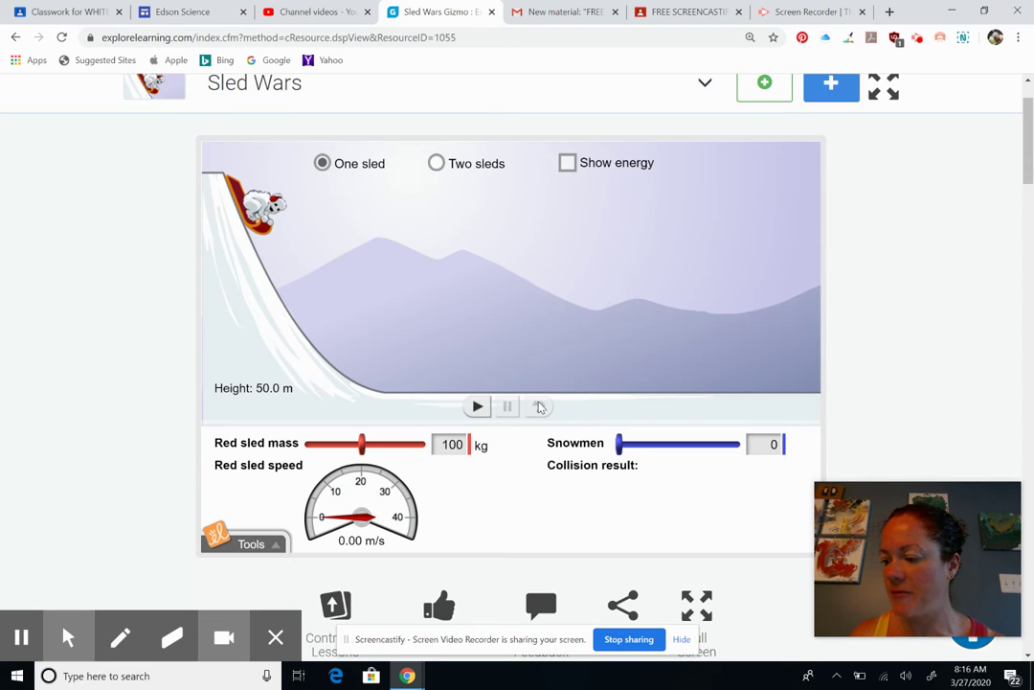
{"action": "left_click", "coordinate": [477, 406]}
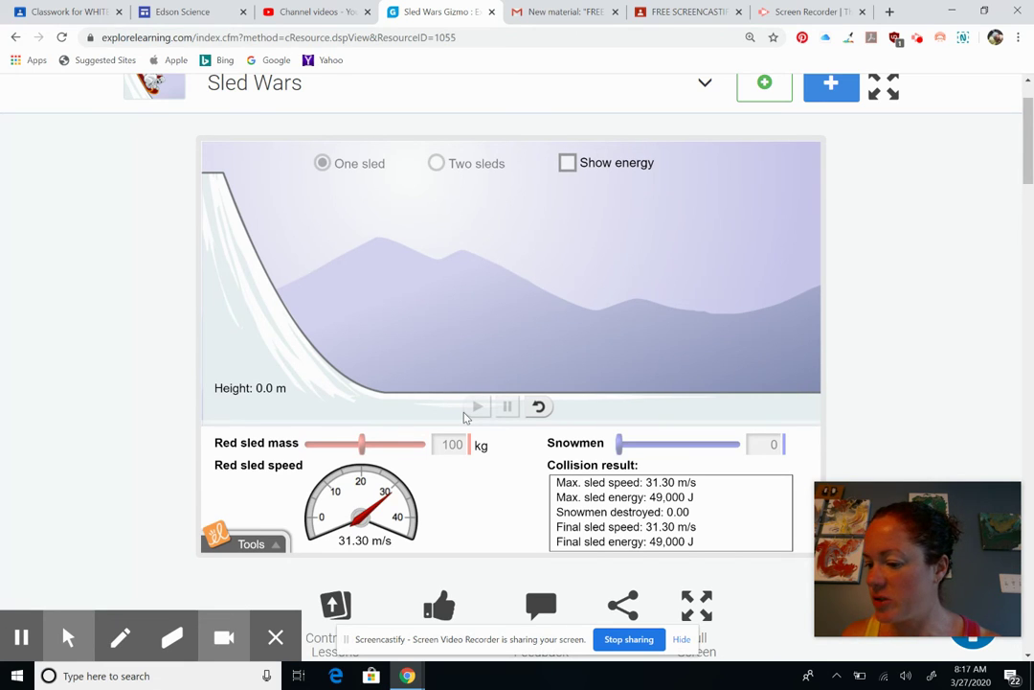
{"action": "left_click", "coordinate": [539, 407]}
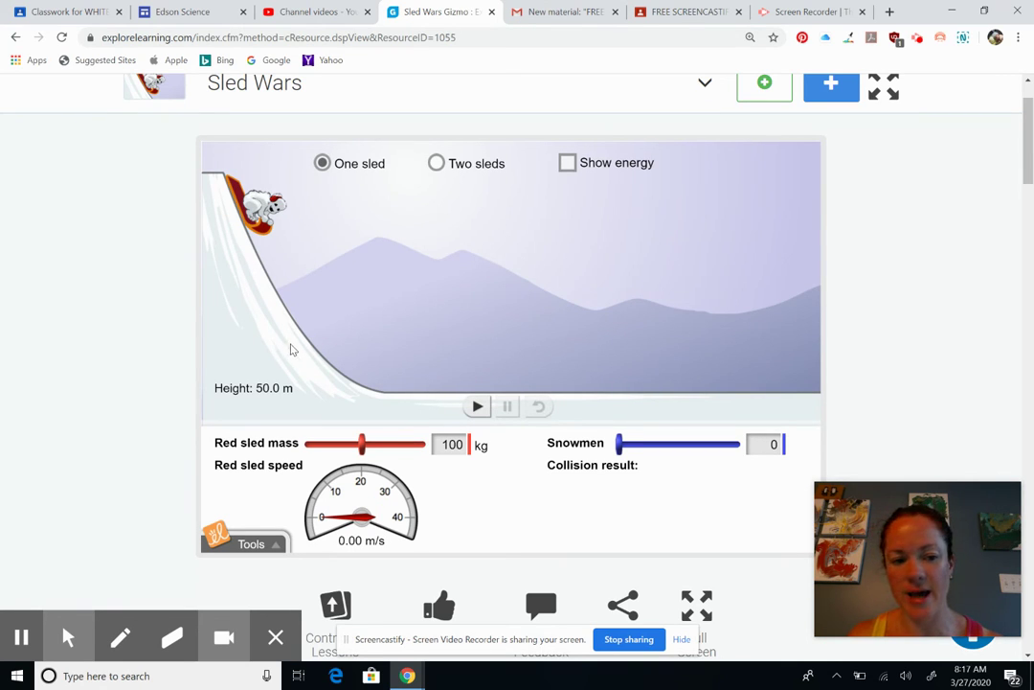
Set the red sled mass to 10 kg, run it down and pause on the flat, and reset
{"action": "left_click_drag", "start_coordinate": [363, 443], "coordinate": [305, 451]}
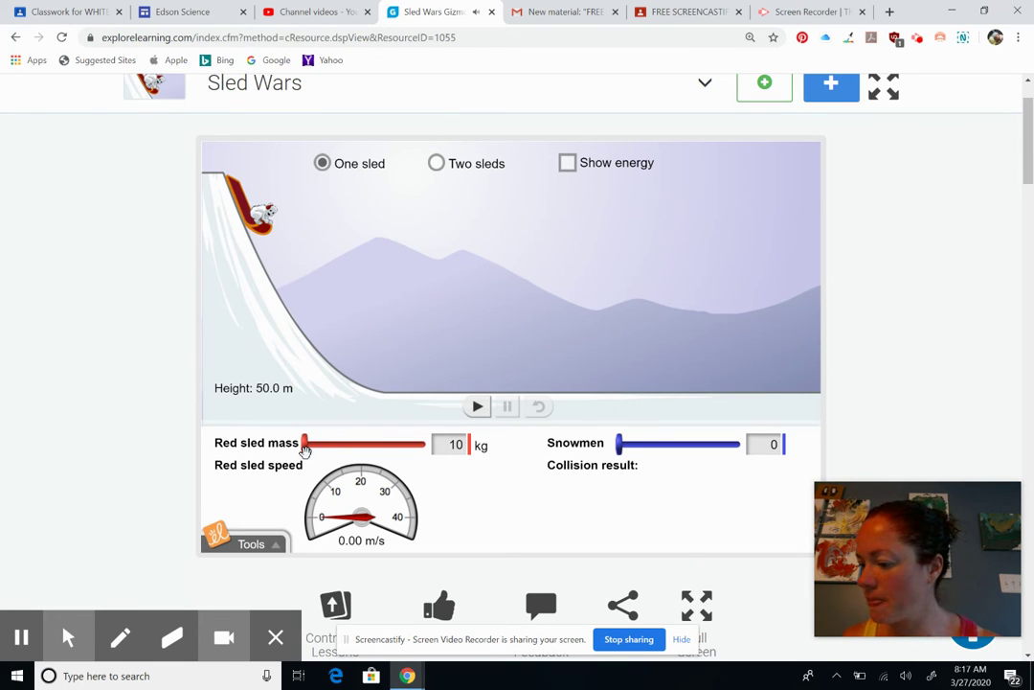
{"action": "left_click", "coordinate": [478, 407]}
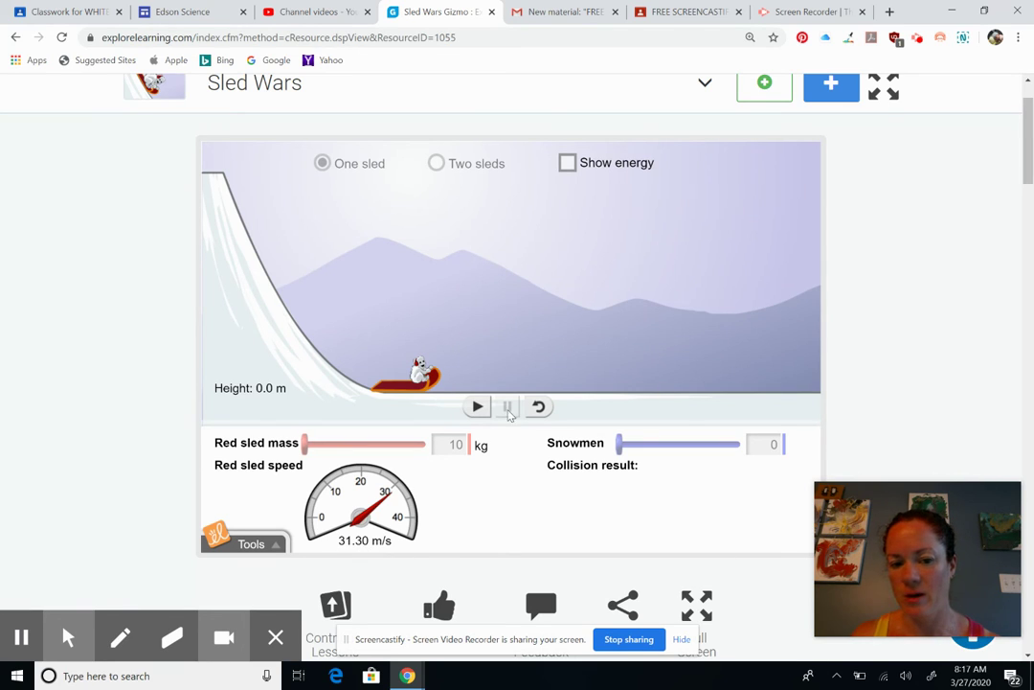
{"action": "left_click", "coordinate": [540, 407]}
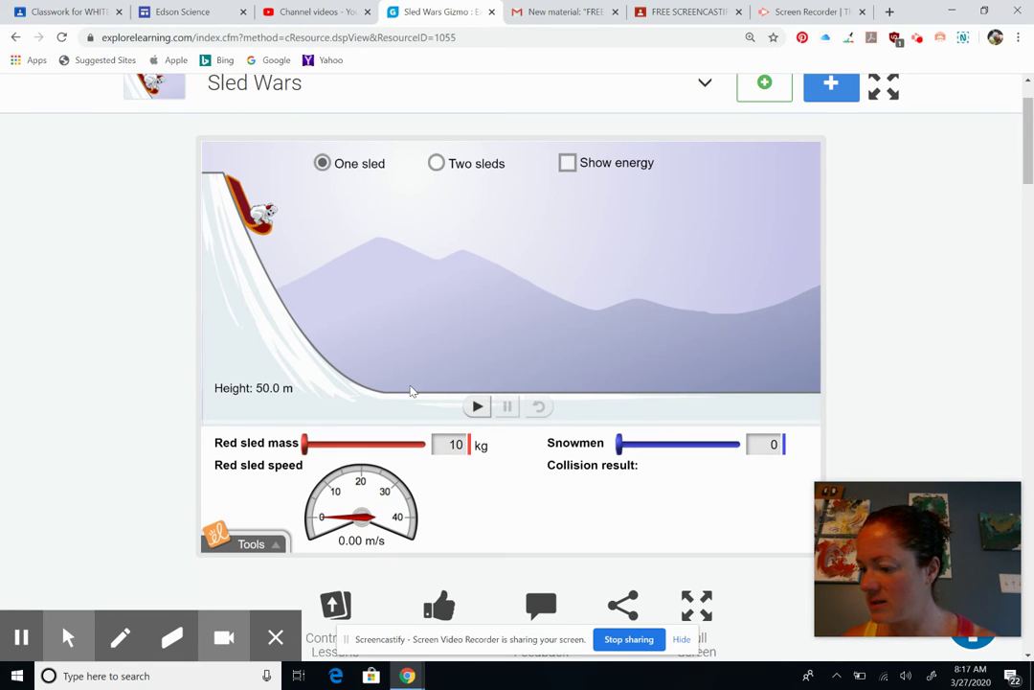
Set the red sled mass to 200 kg, run it from 50 m and pause on the flat, and reset
{"action": "left_click_drag", "start_coordinate": [305, 444], "coordinate": [440, 447]}
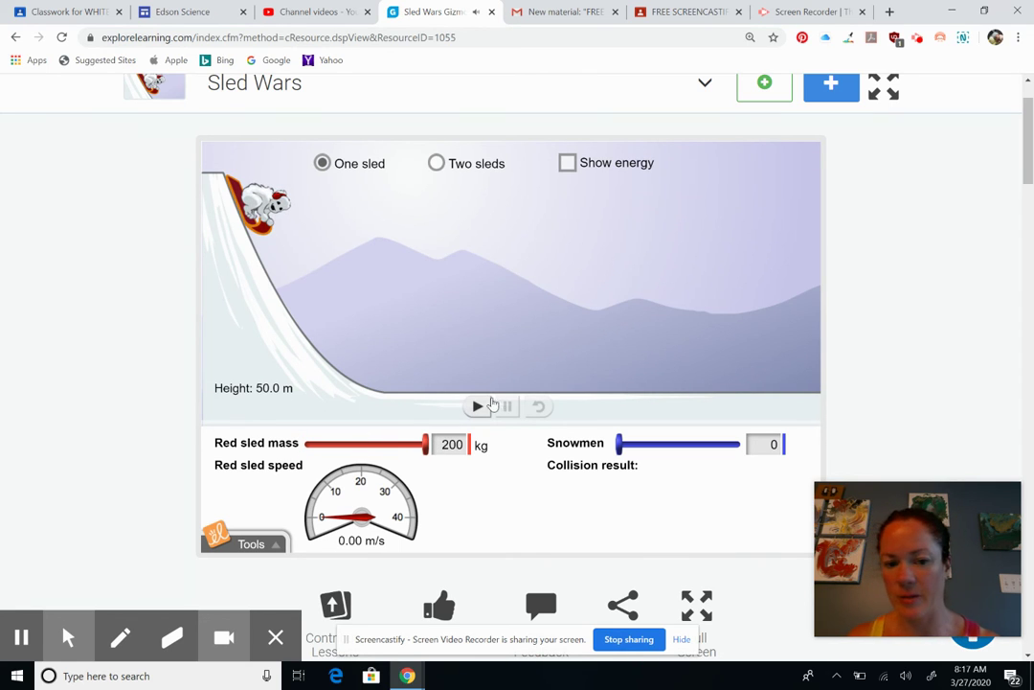
{"action": "left_click", "coordinate": [478, 406]}
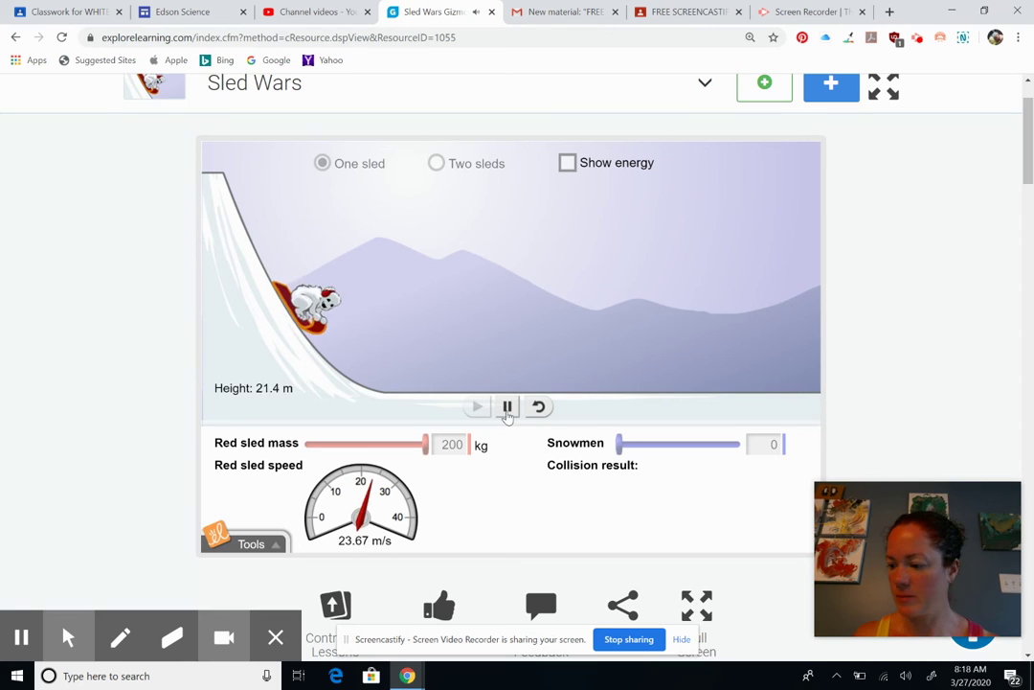
{"action": "left_click", "coordinate": [508, 407]}
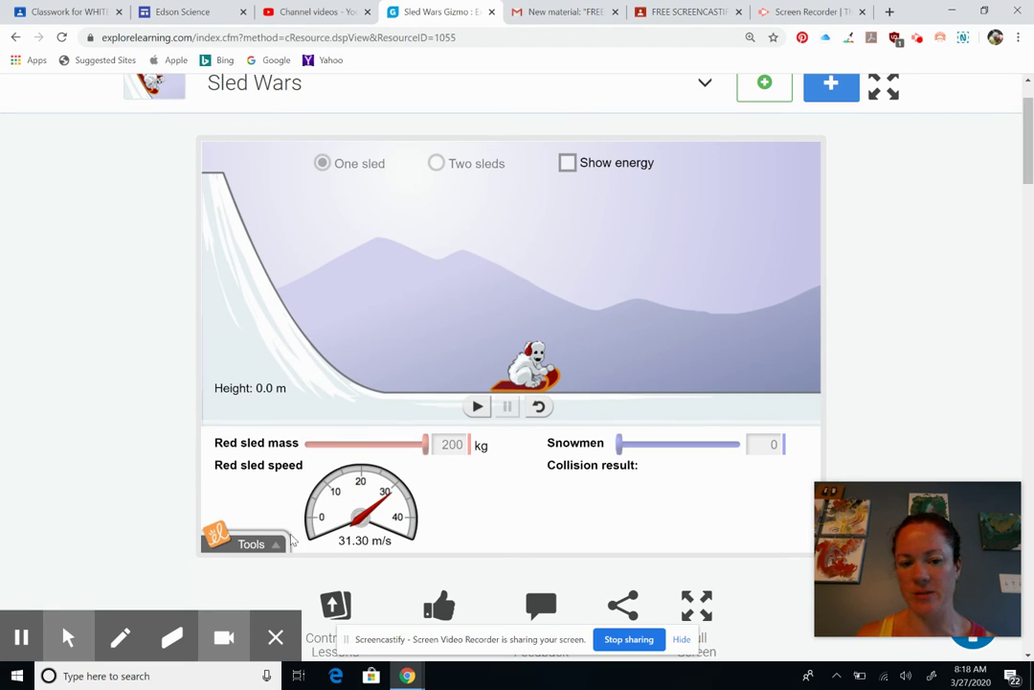
{"action": "left_click", "coordinate": [539, 407]}
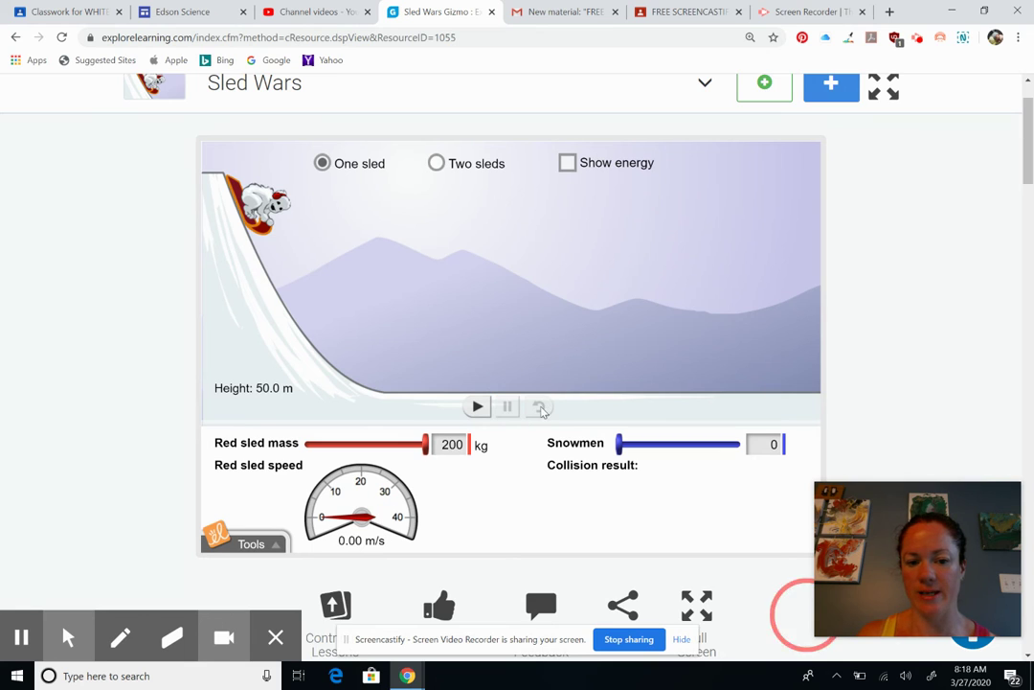
Return the red sled mass to 100 kg, run the full descent from 50 m, and reset the simulation
{"action": "left_click_drag", "start_coordinate": [424, 443], "coordinate": [362, 443]}
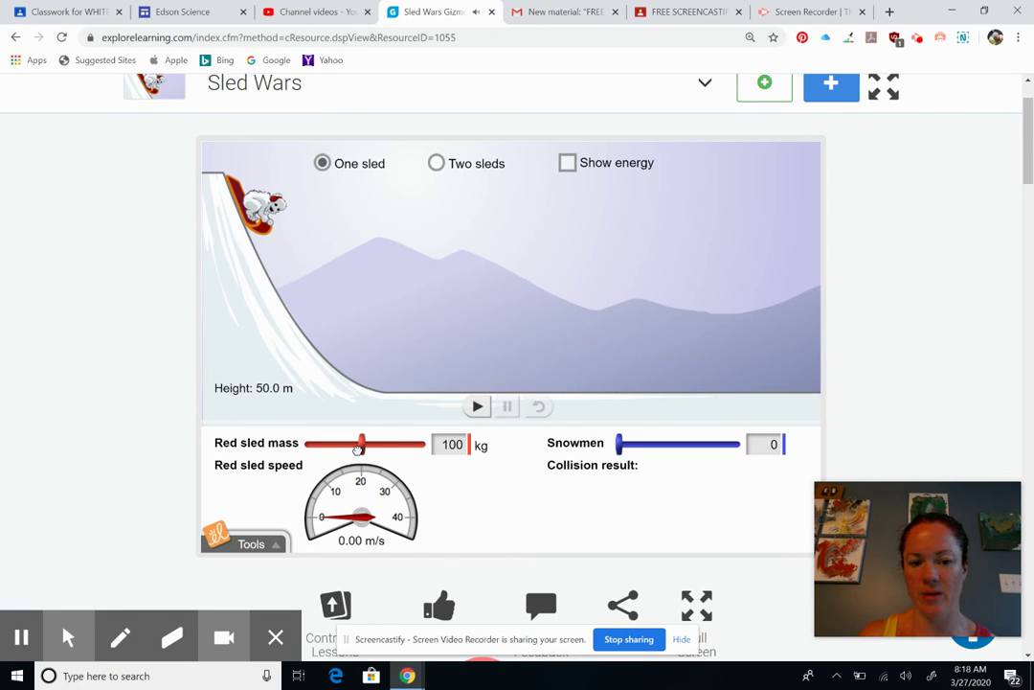
{"action": "left_click", "coordinate": [478, 407]}
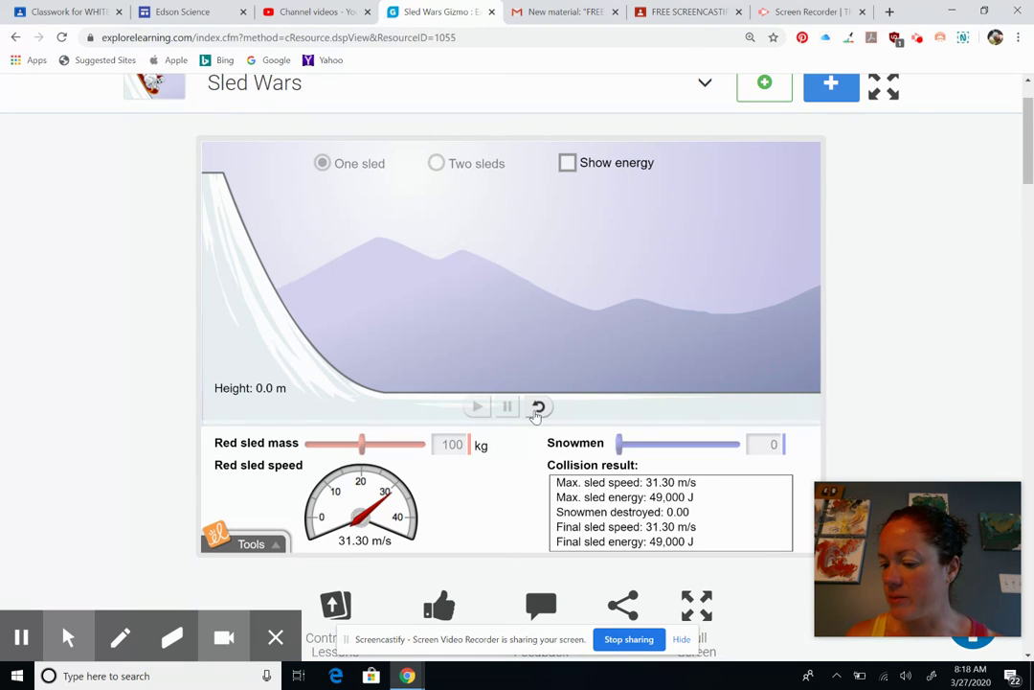
{"action": "left_click", "coordinate": [539, 407]}
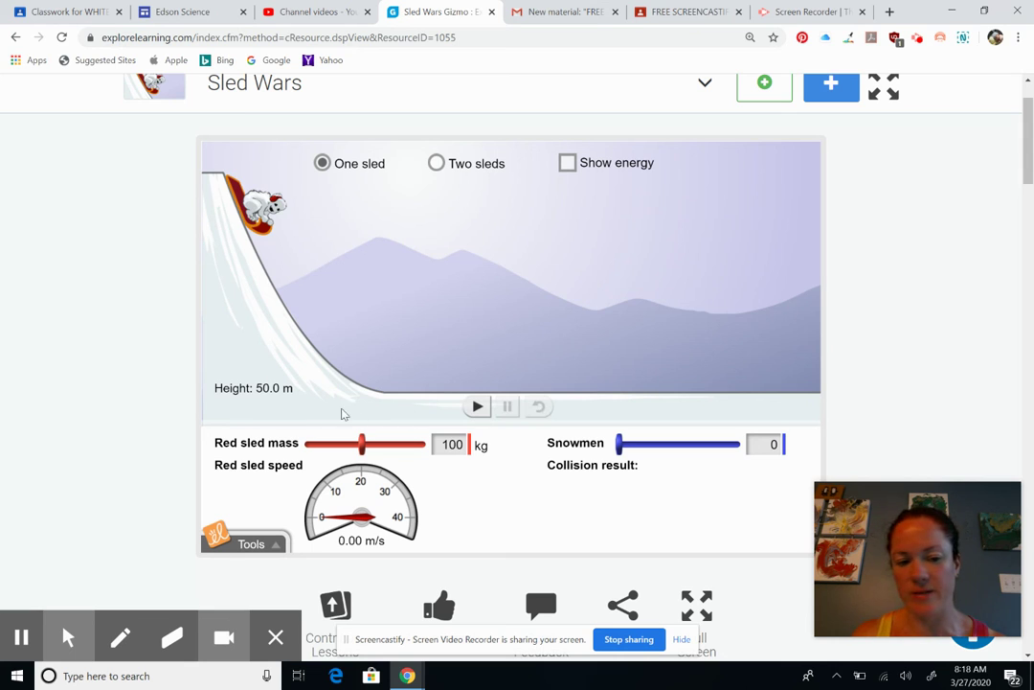
Lower the sled to a height of 10 m, run it and pause on the flat, and reset
{"action": "left_click_drag", "start_coordinate": [259, 203], "coordinate": [314, 330]}
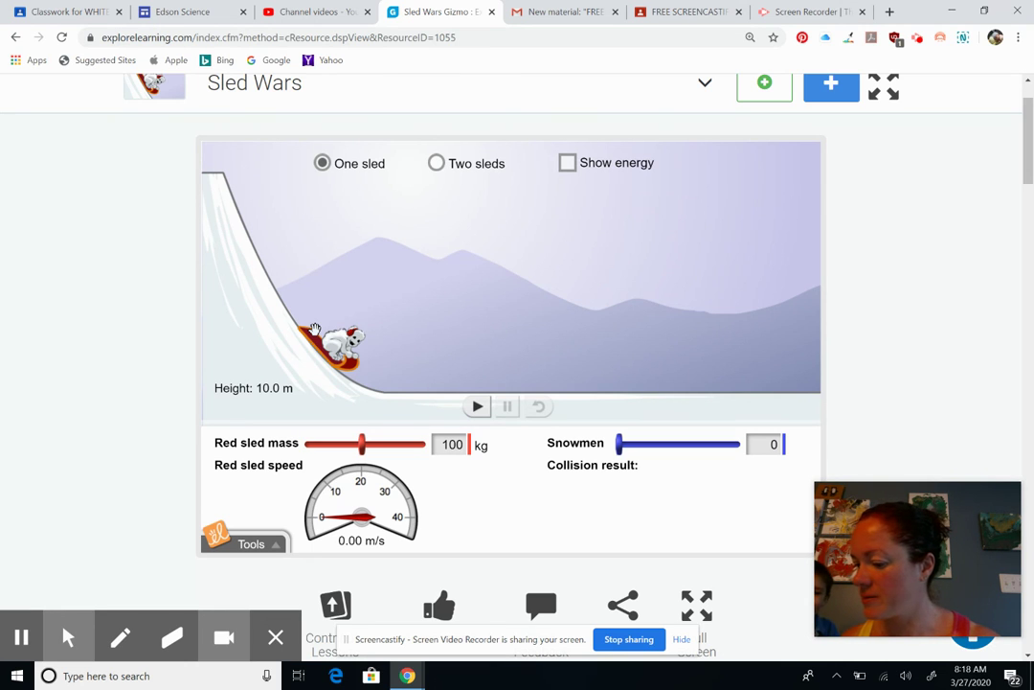
{"action": "left_click", "coordinate": [477, 407]}
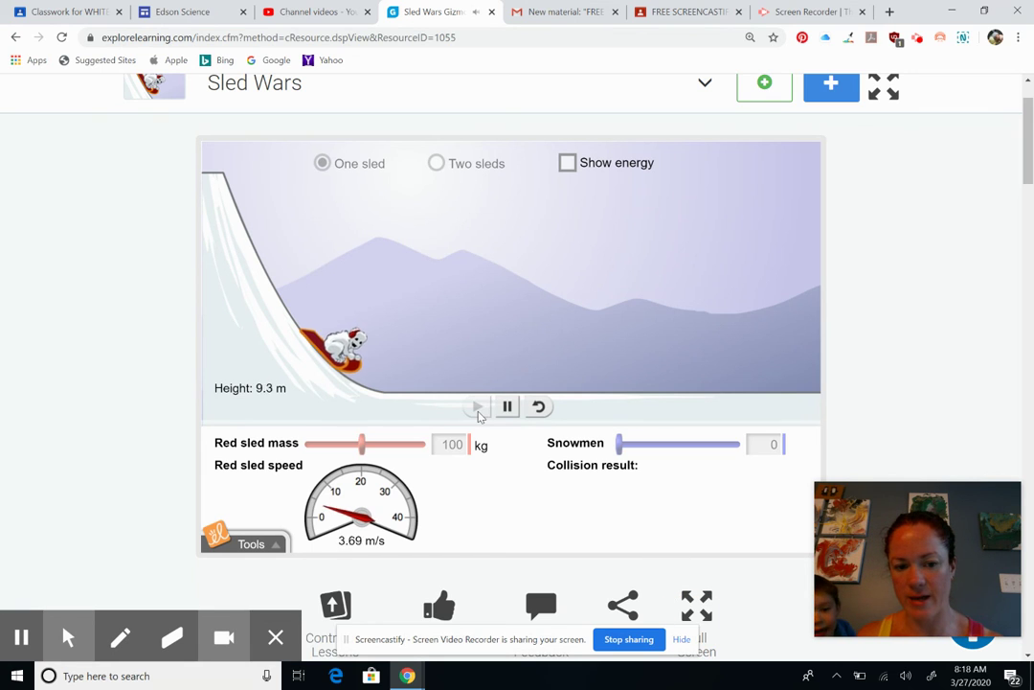
{"action": "left_click", "coordinate": [507, 407]}
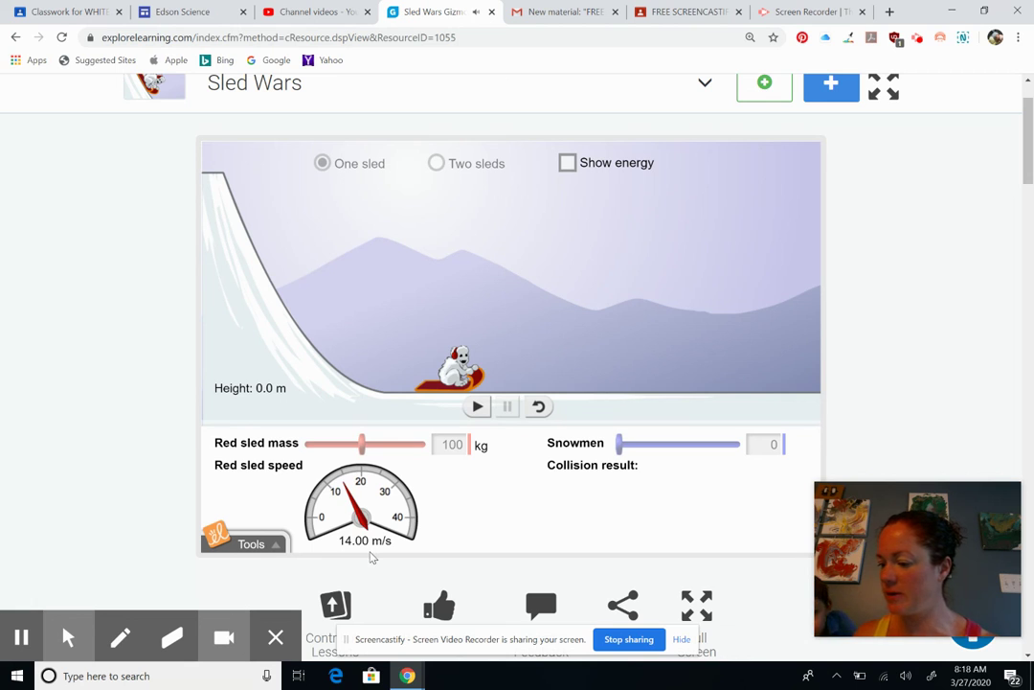
{"action": "left_click", "coordinate": [538, 408]}
Raise the sled to a height of 40 m, run it down the hill, and pause it on the flat
{"action": "left_click_drag", "start_coordinate": [368, 353], "coordinate": [247, 249]}
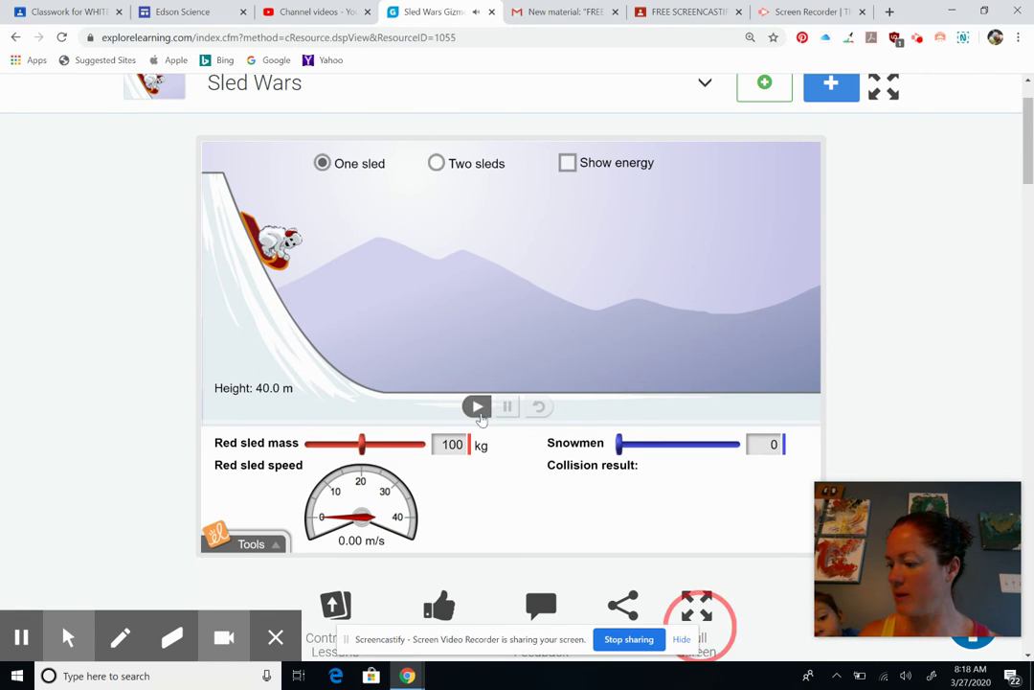
{"action": "left_click", "coordinate": [479, 407]}
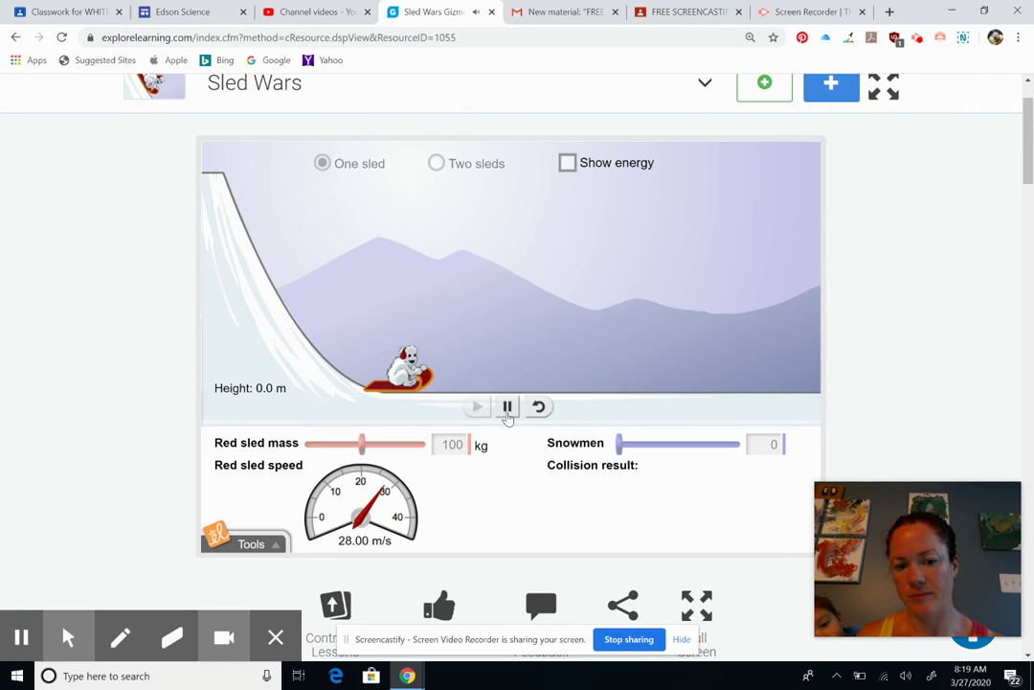
{"action": "left_click", "coordinate": [506, 407]}
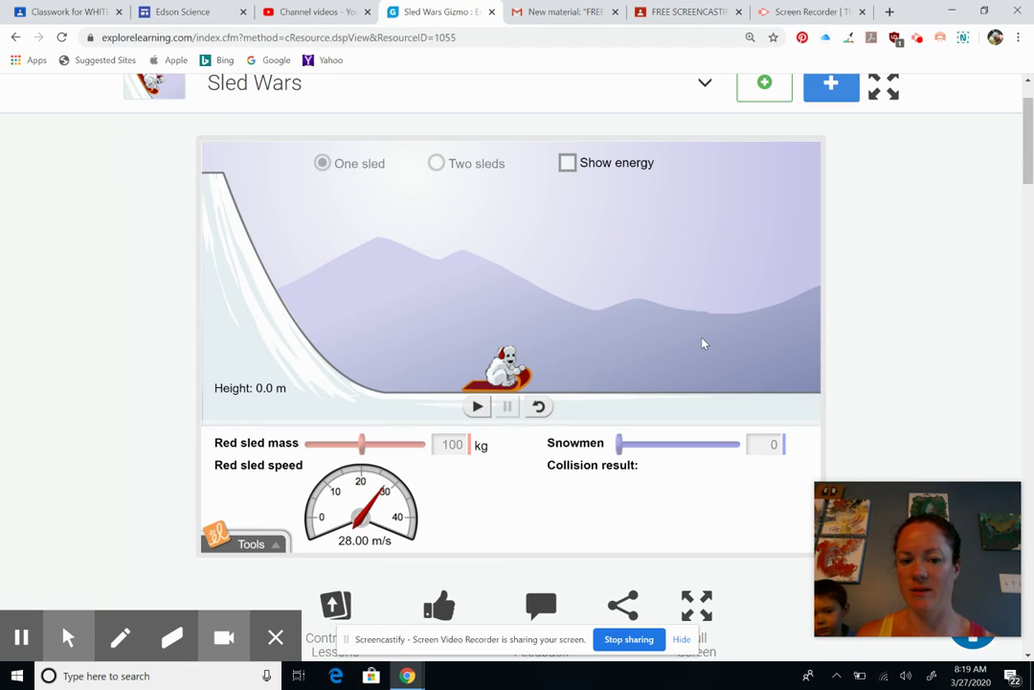
{"action": "mouse_move", "coordinate": [943, 602]}
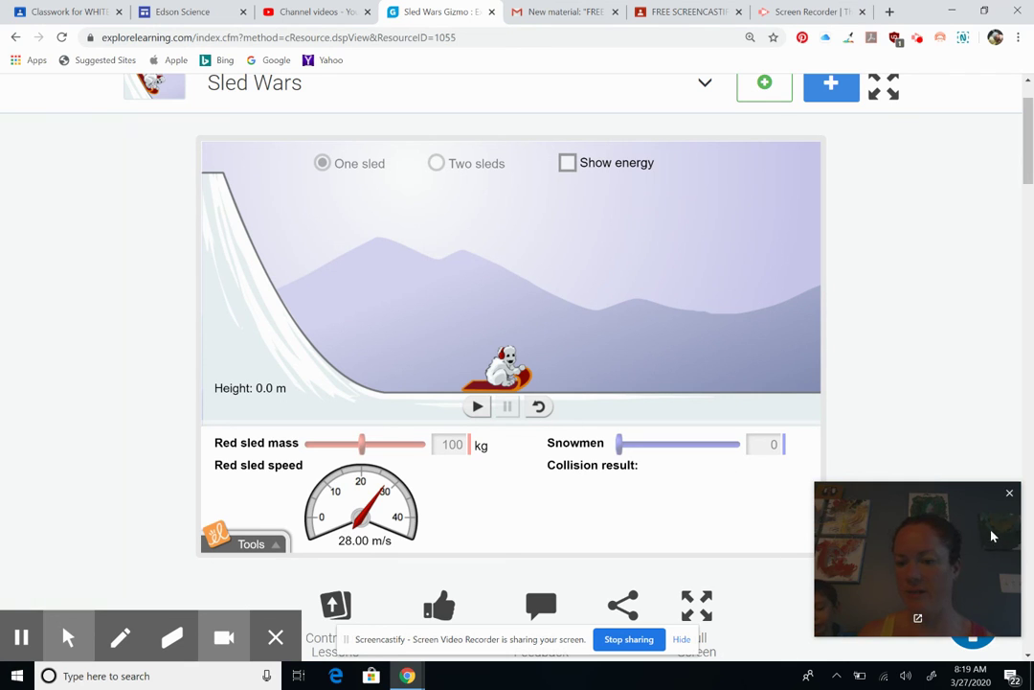
{"action": "scroll", "coordinate": [921, 251], "scroll_direction": "up", "scroll_amount": 1}
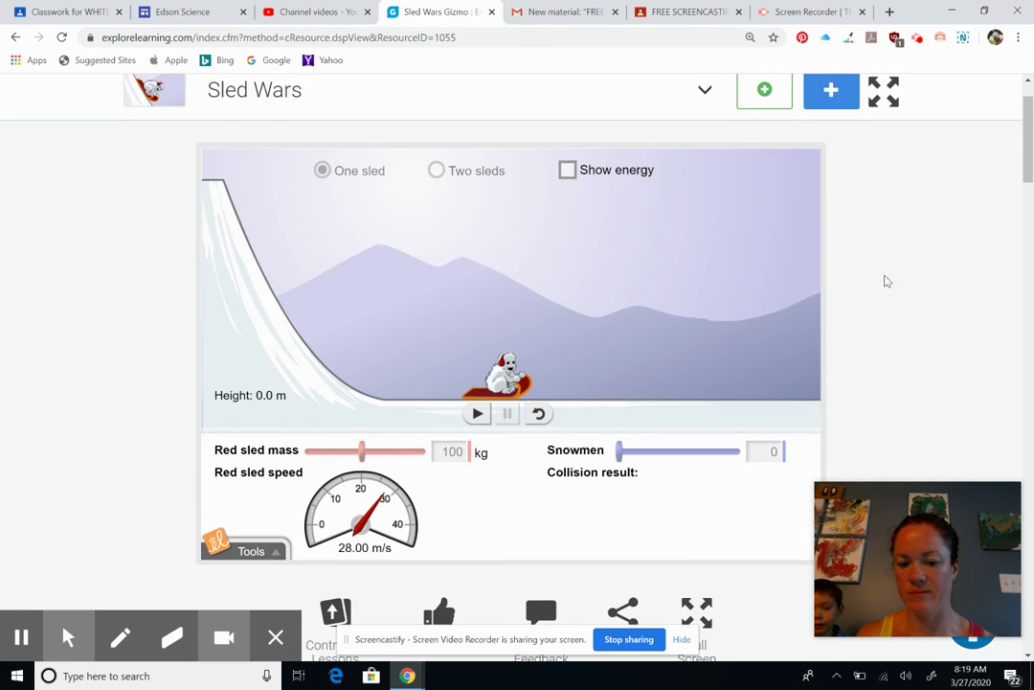